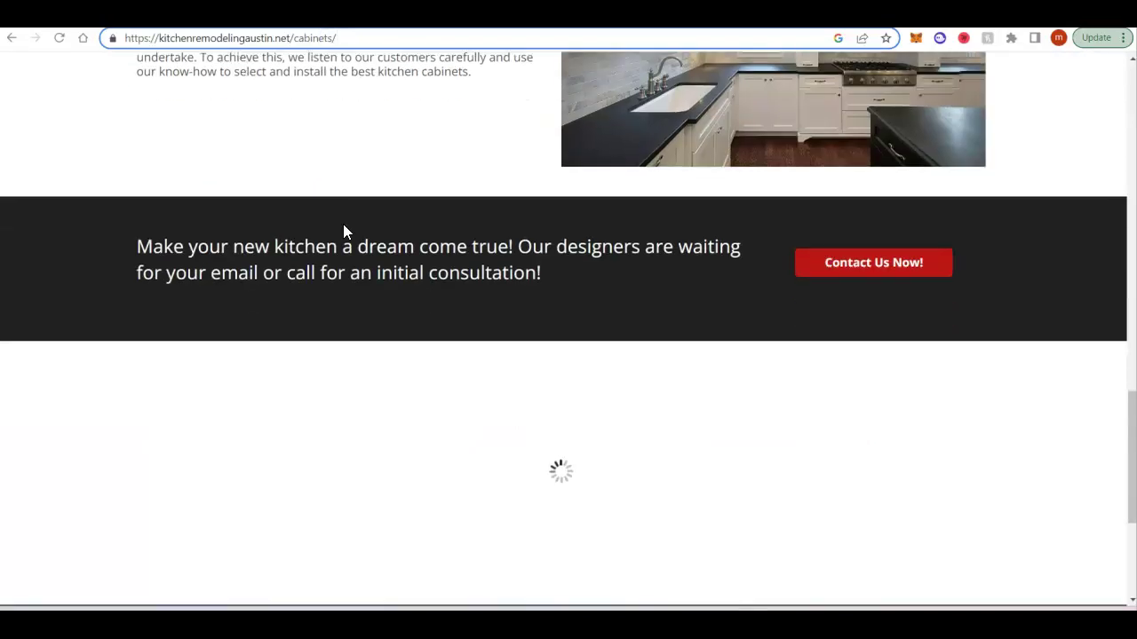
Review the Atlas Kitchen Remodeling cabinets page back up to its header, and bring up the AAA Countertops home page
scroll(343, 228, "up", 10)
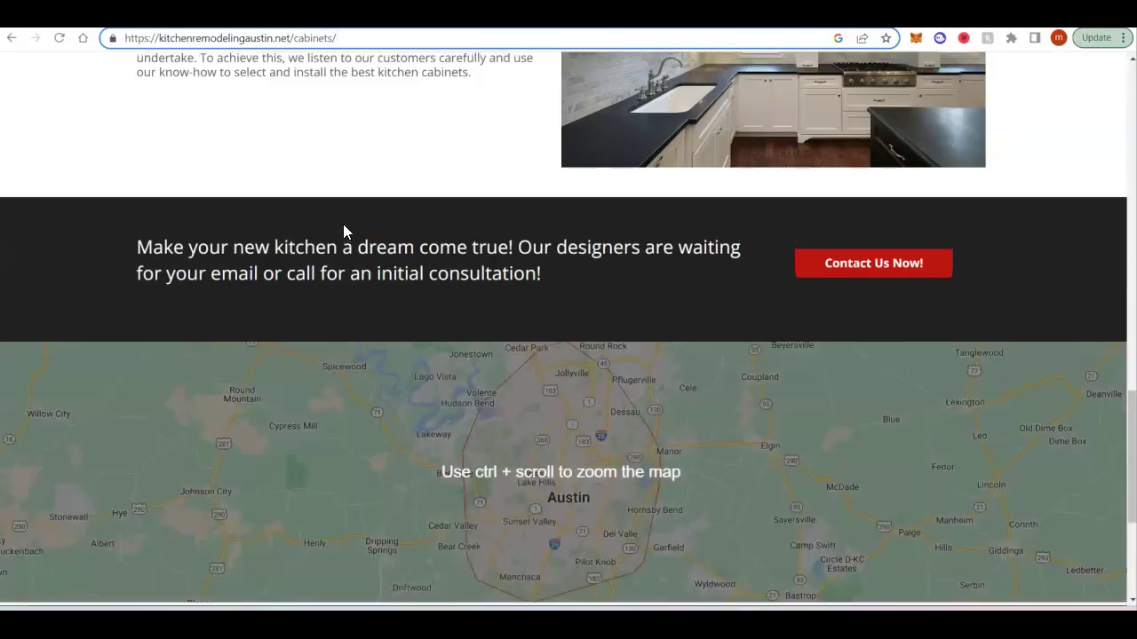
scroll(343, 224, "up", 6)
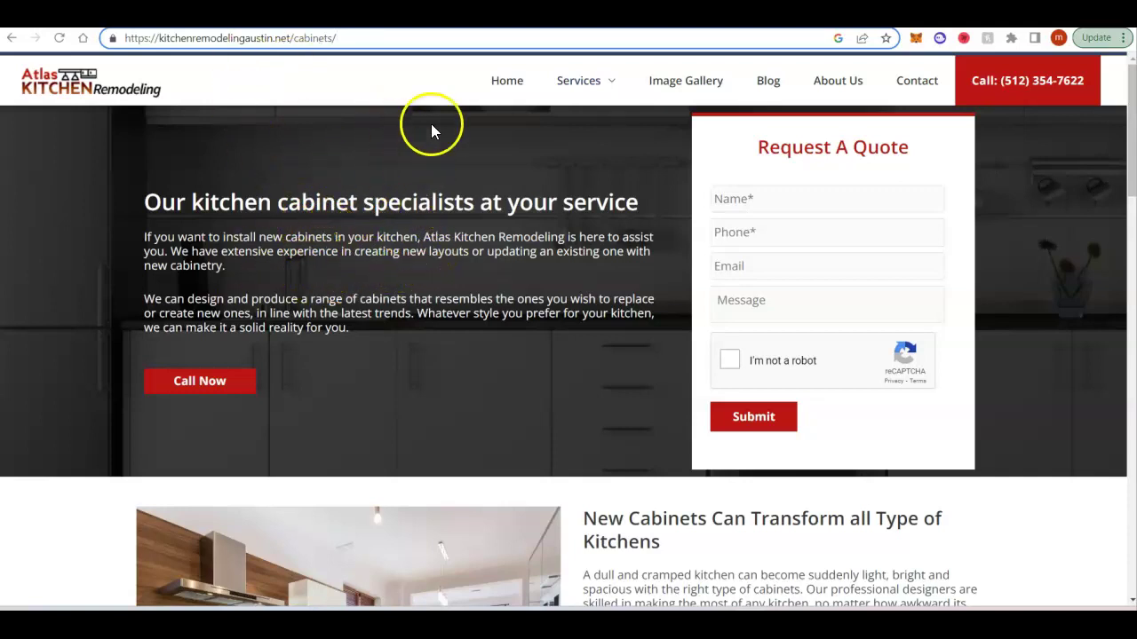
left_click(498, 14)
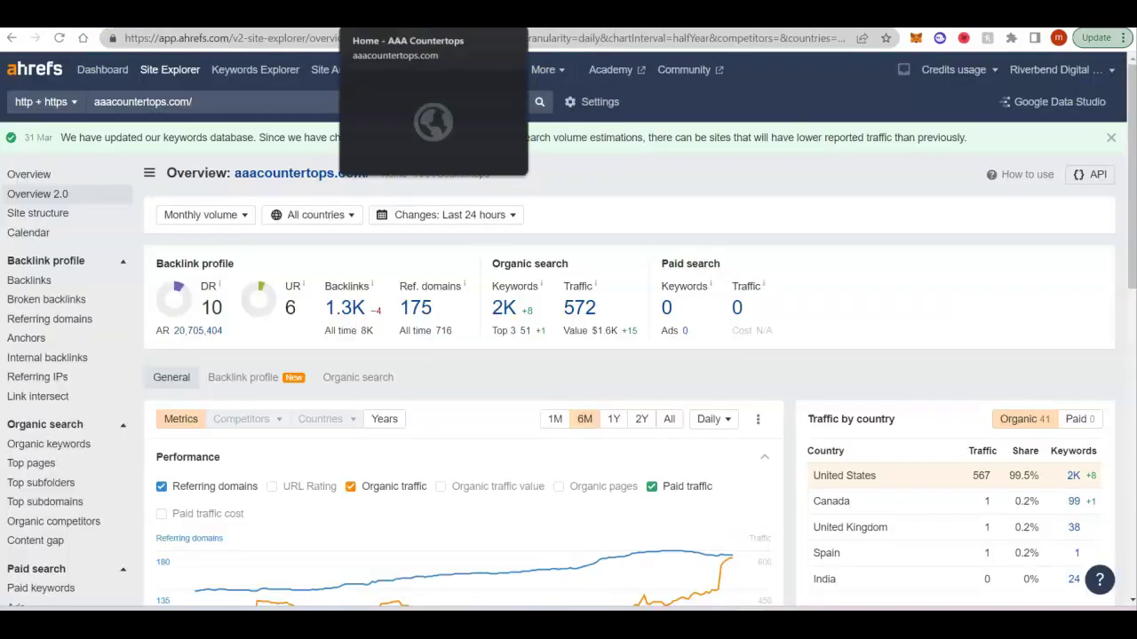
left_click(426, 14)
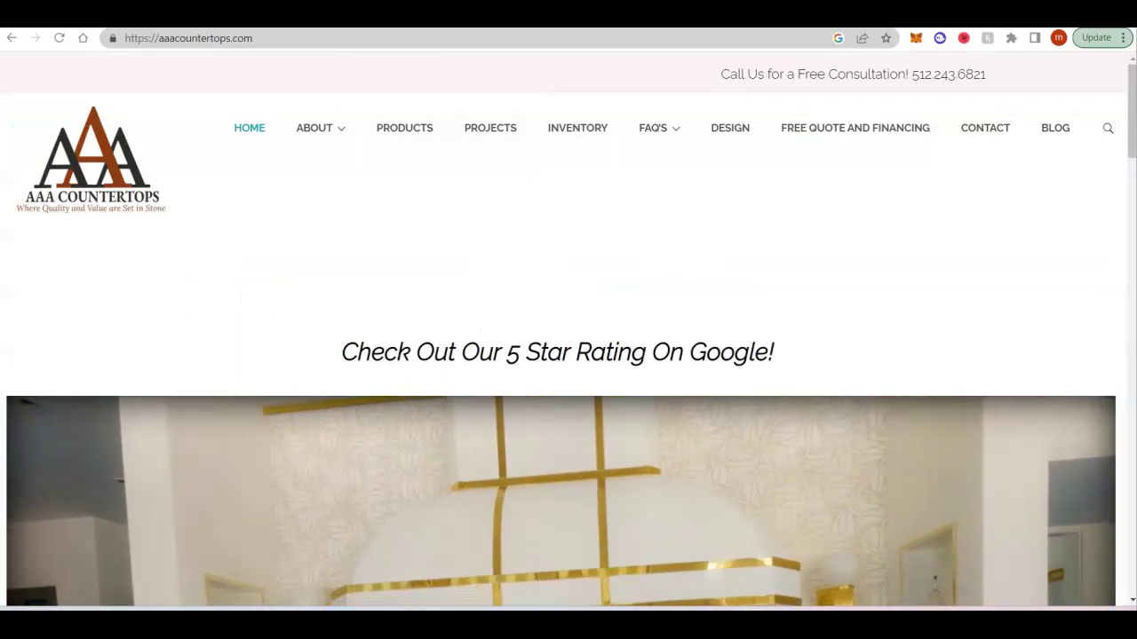
Switch to the Ahrefs overview of aaacountertops.com and review its backlink profile and organic search metrics
left_click(497, 13)
scroll(565, 210, "down", 1)
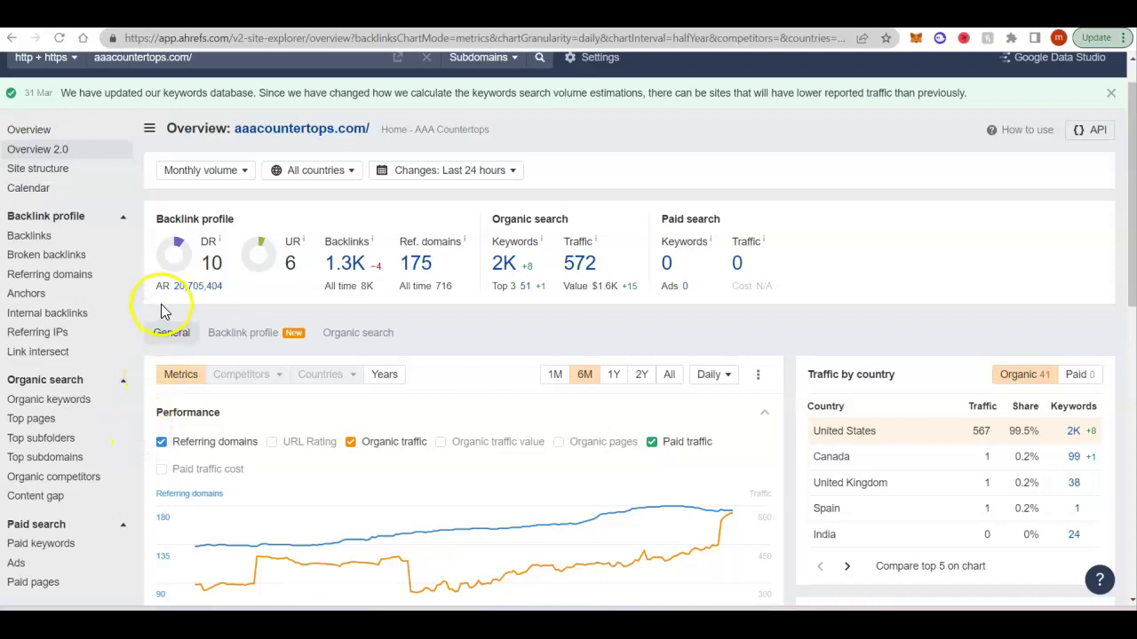
scroll(161, 299, "up", 2)
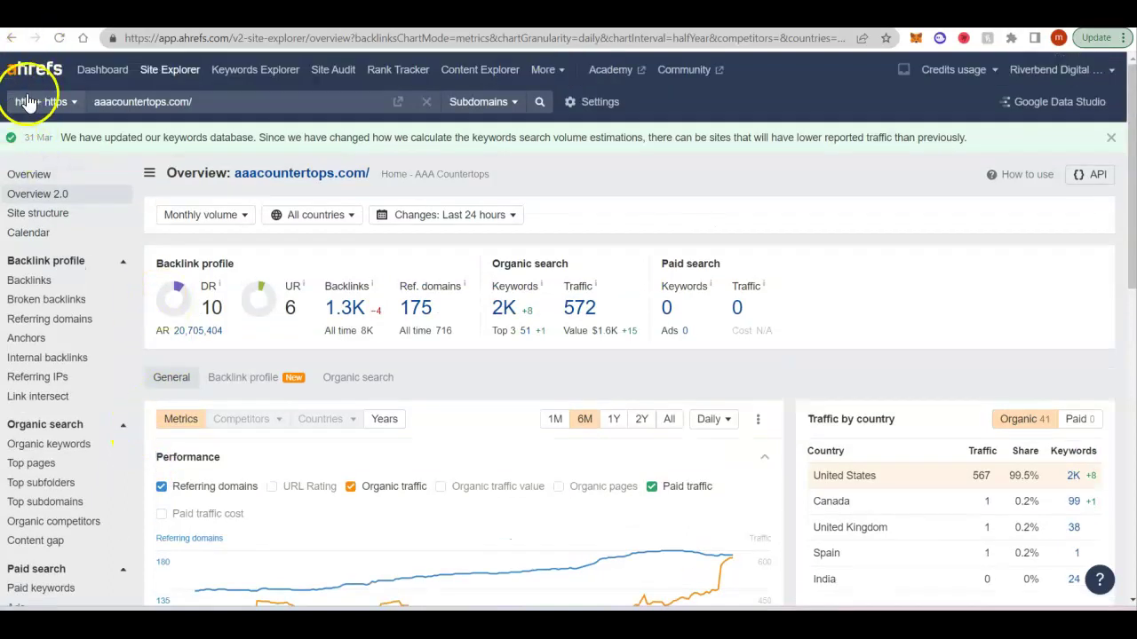
scroll(149, 346, "down", 1)
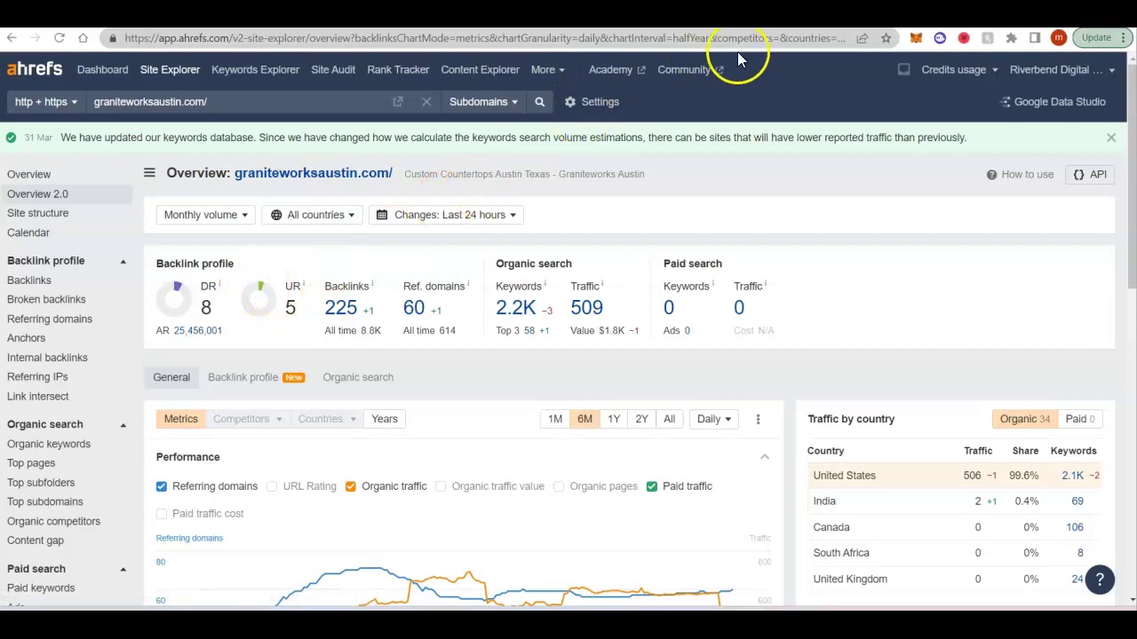
Open the referring domains report for graniteworksaustin.com and look through the linking sites
left_click(414, 311)
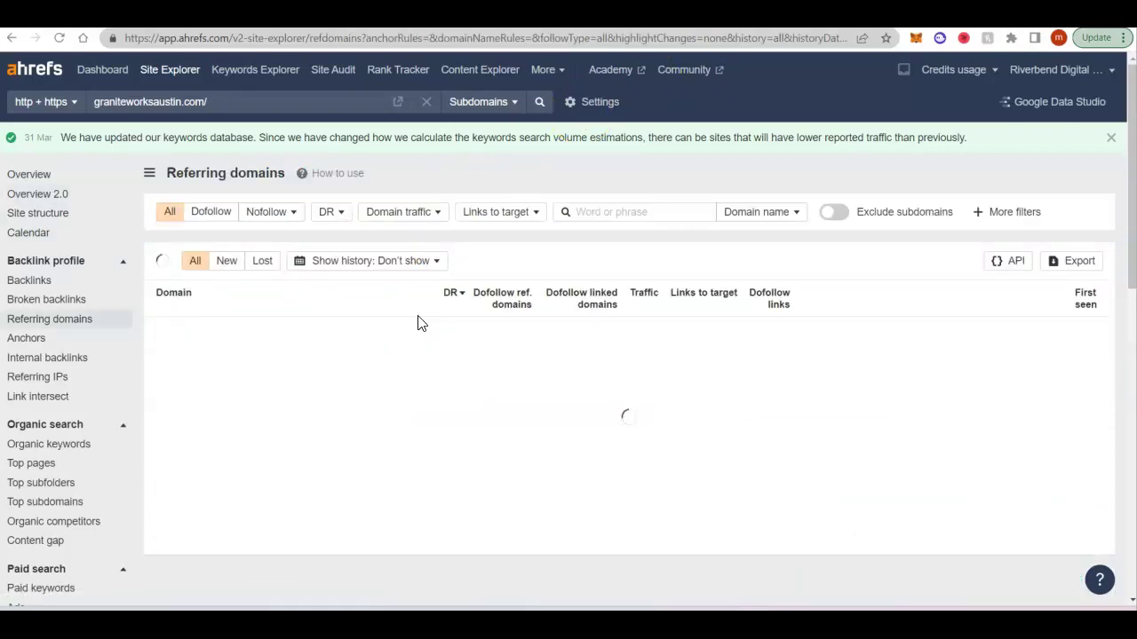
scroll(411, 450, "down", 2)
scroll(408, 450, "down", 3)
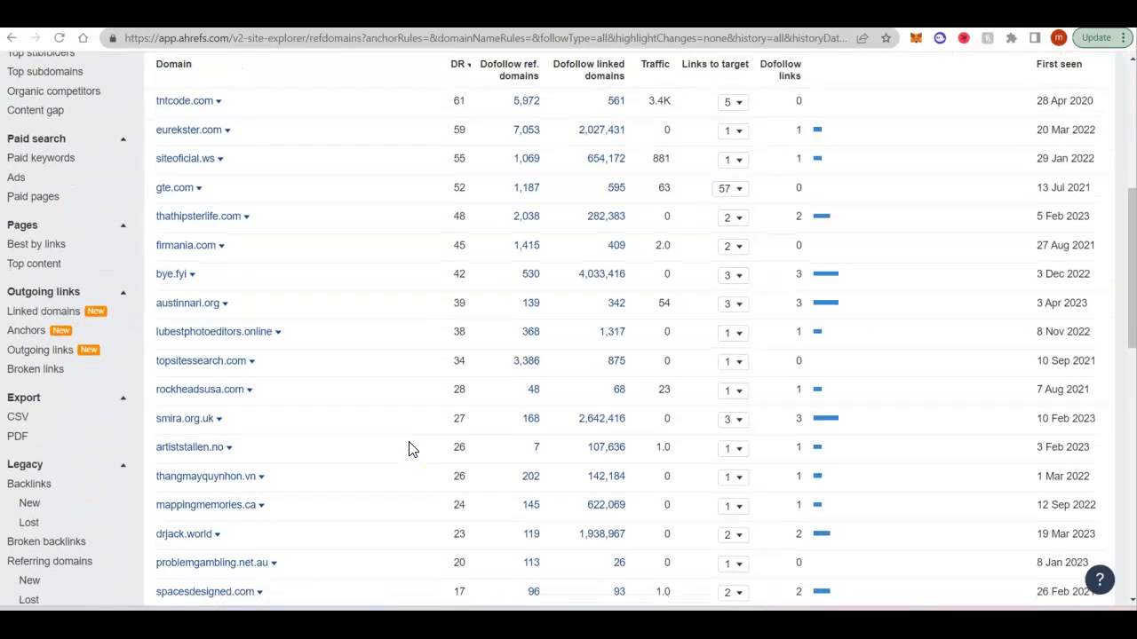
scroll(411, 449, "up", 5)
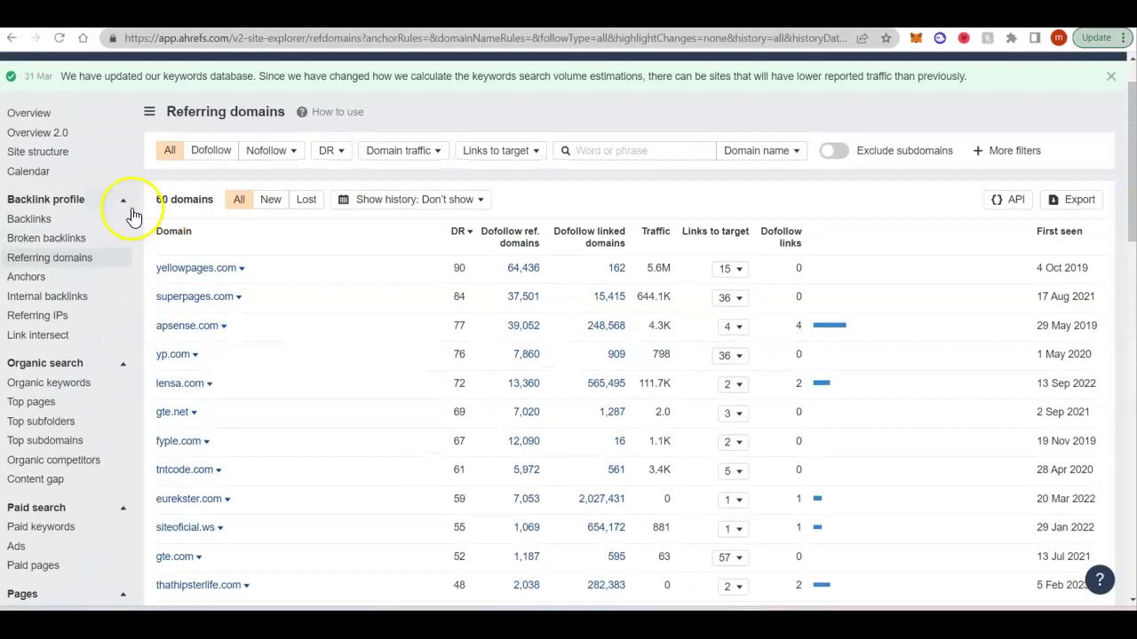
Return to the Overview 2.0 report for graniteworksaustin.com and compare it with the kitchenremodelingaustin.net/cabinets/ overview
left_click(70, 133)
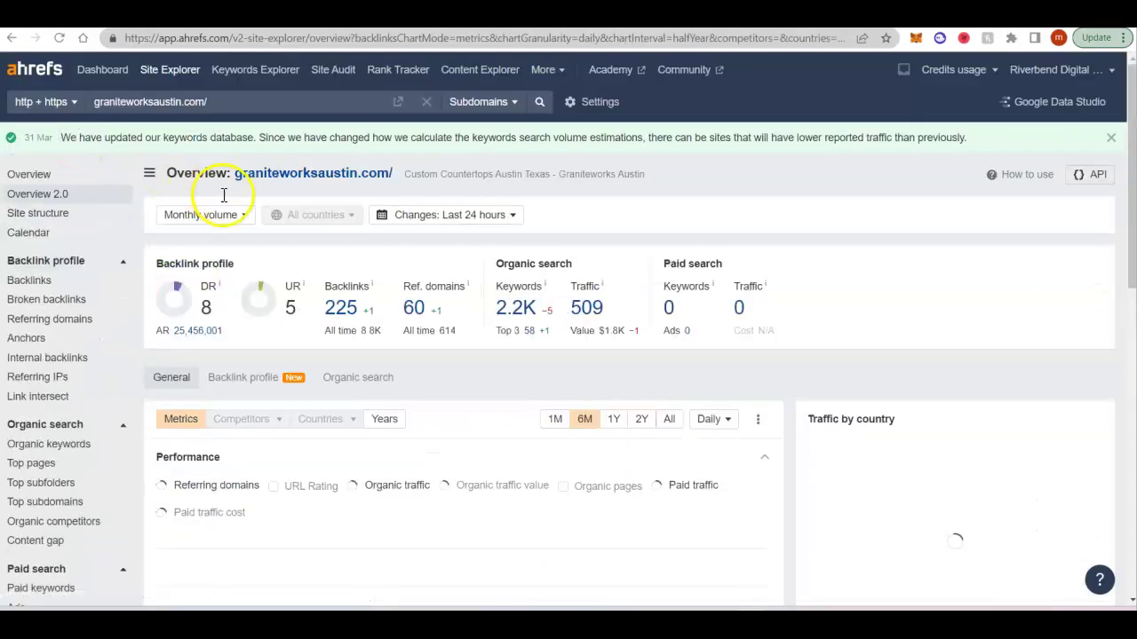
left_click(353, 259)
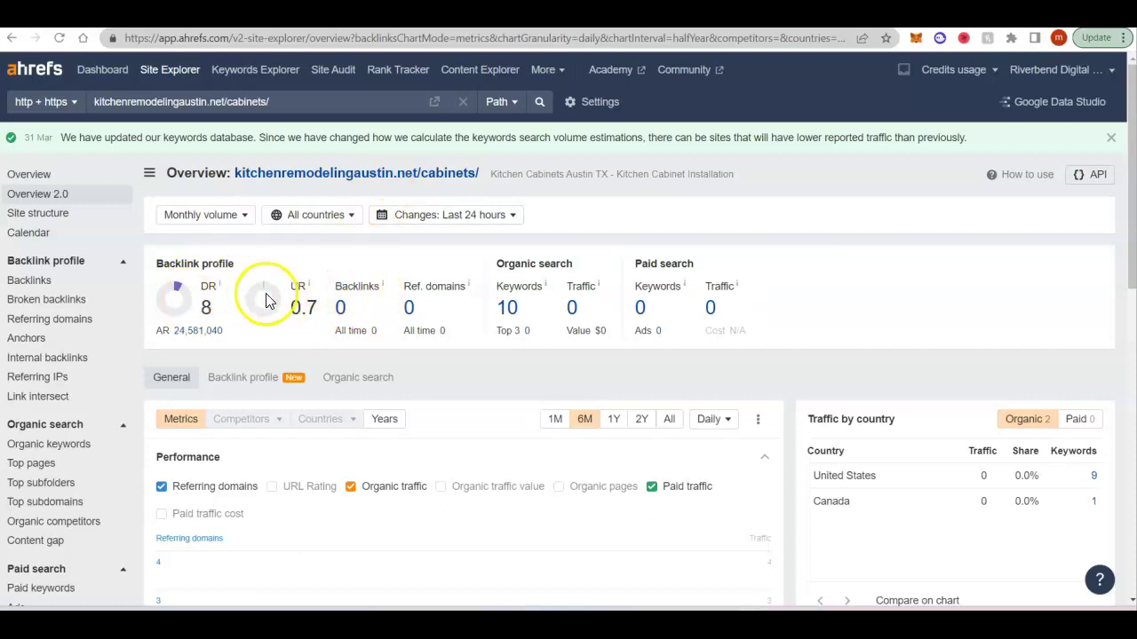
left_click_drag(234, 177, 416, 191)
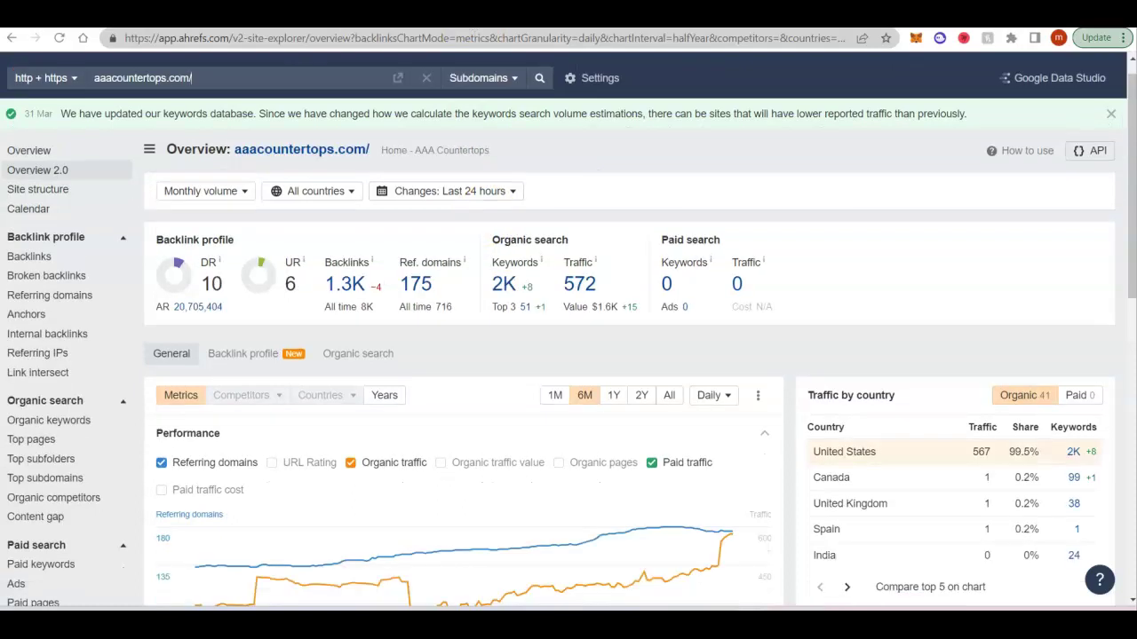
Open the organic keywords report for aaacountertops.com and filter it to keywords containing "austin"
left_click(502, 283)
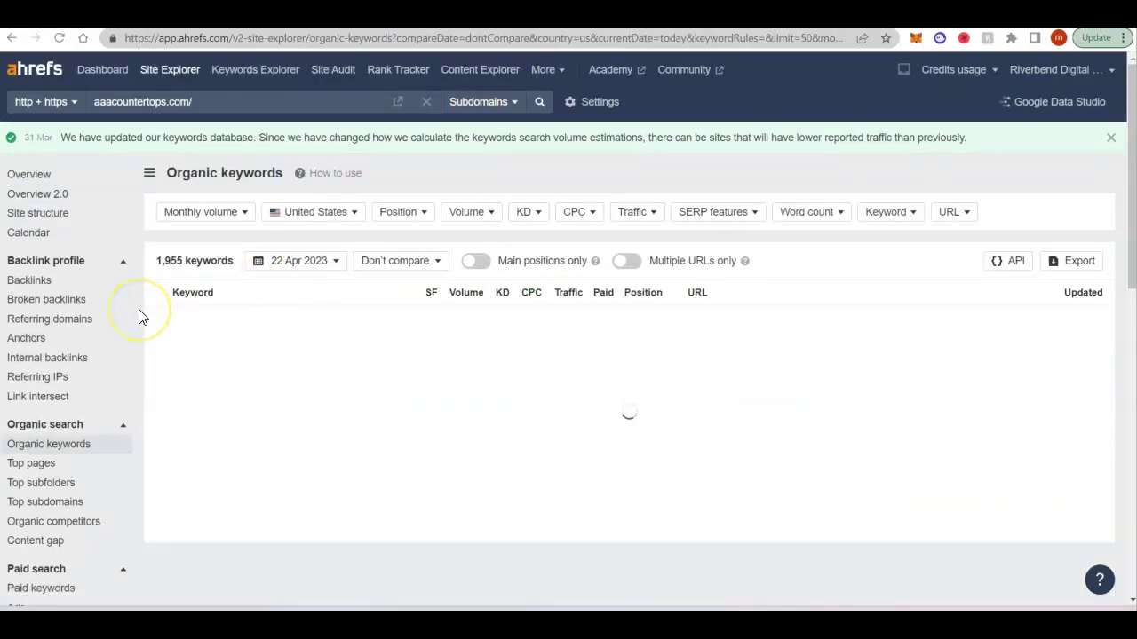
scroll(140, 317, "down", 1)
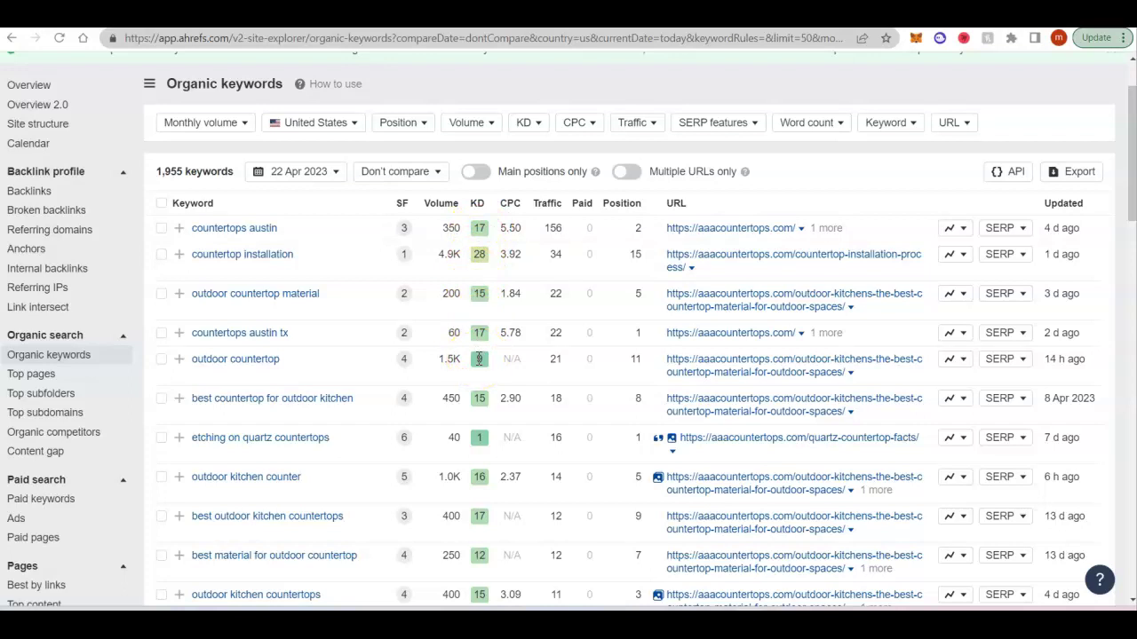
left_click(884, 124)
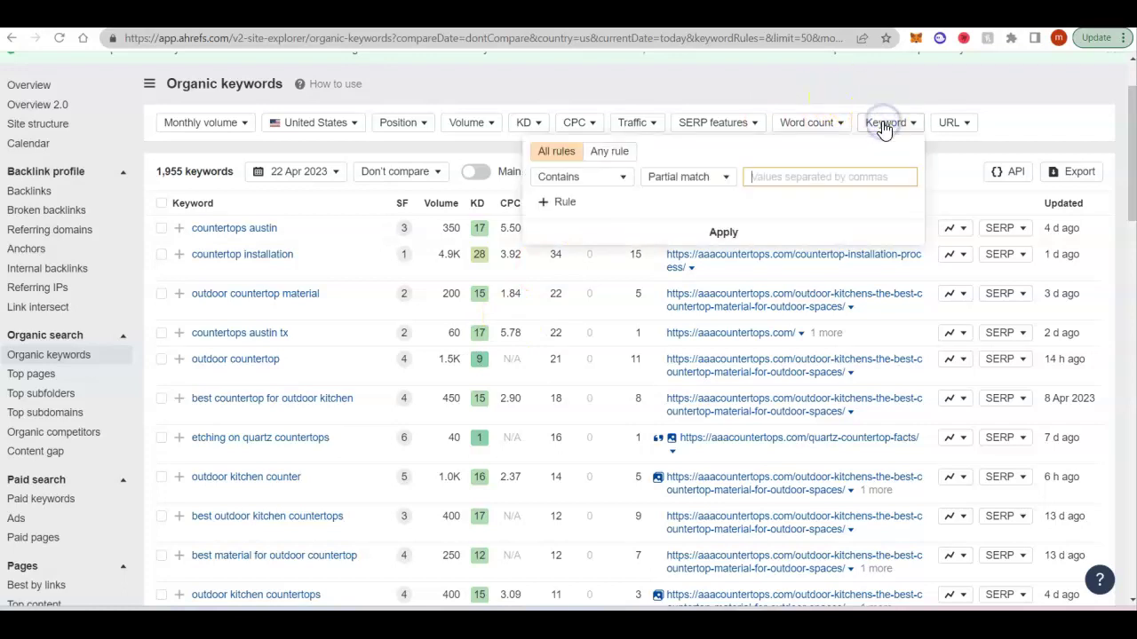
type("austin")
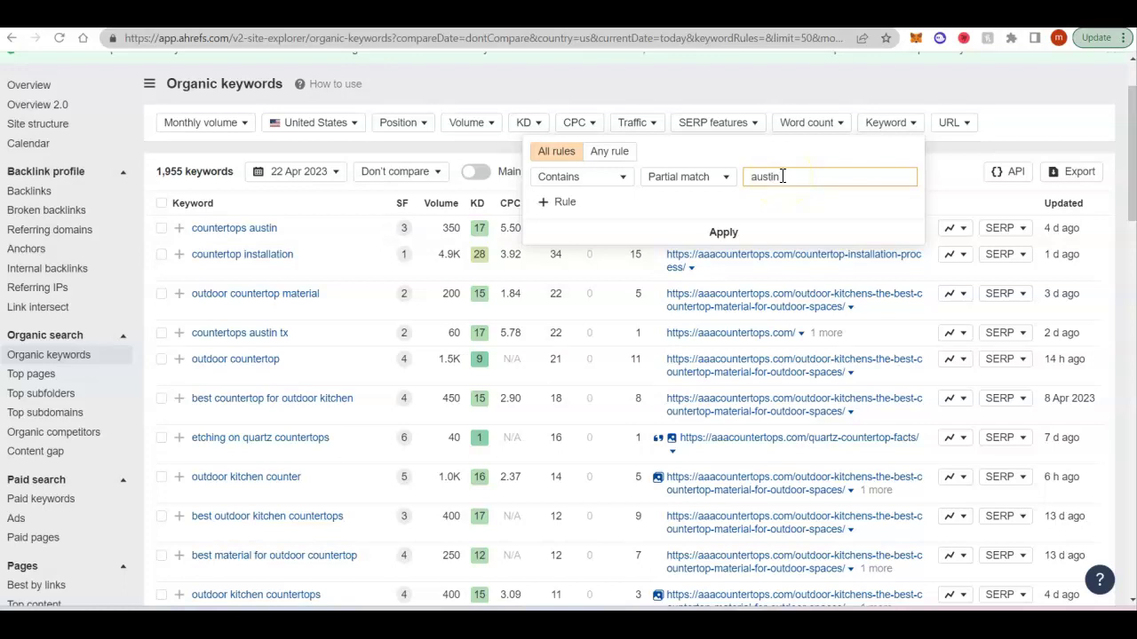
left_click(719, 229)
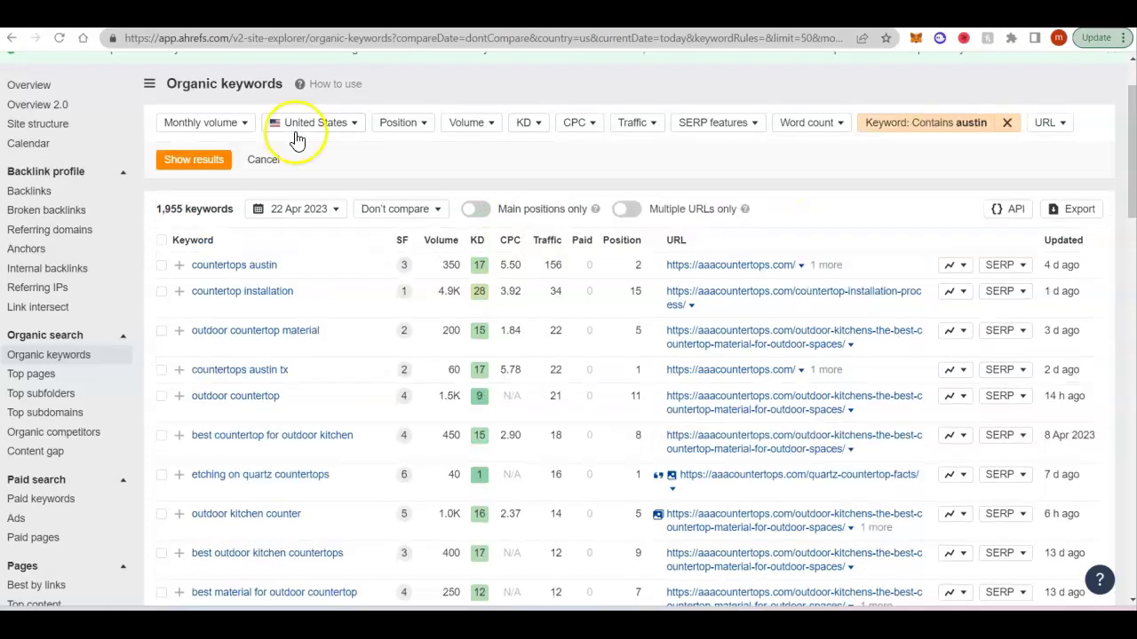
left_click(191, 165)
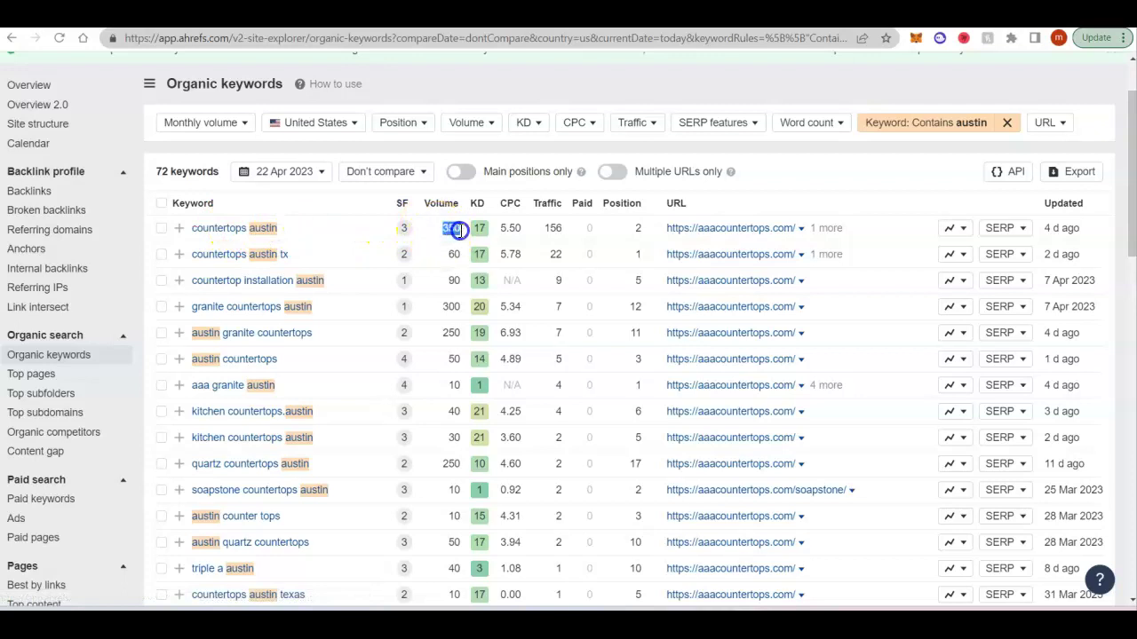
Examine the search volume, position and traffic of "countertops austin", "countertops austin tx" and "countertop installation austin"
left_click(642, 230)
double_click(638, 228)
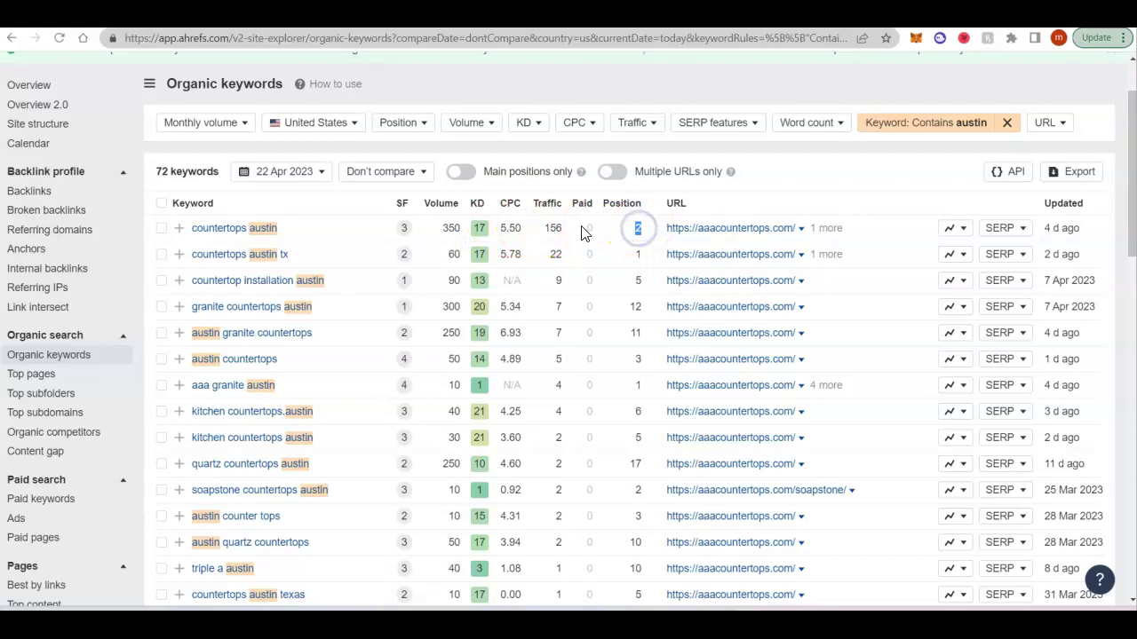
left_click(555, 228)
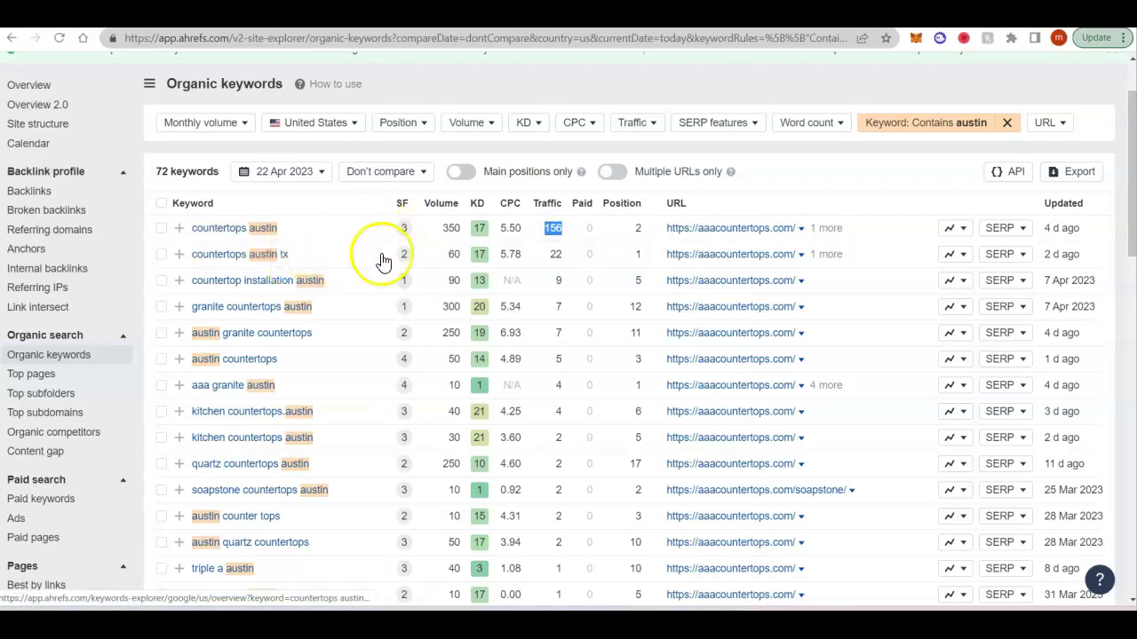
left_click(641, 255)
left_click(561, 254)
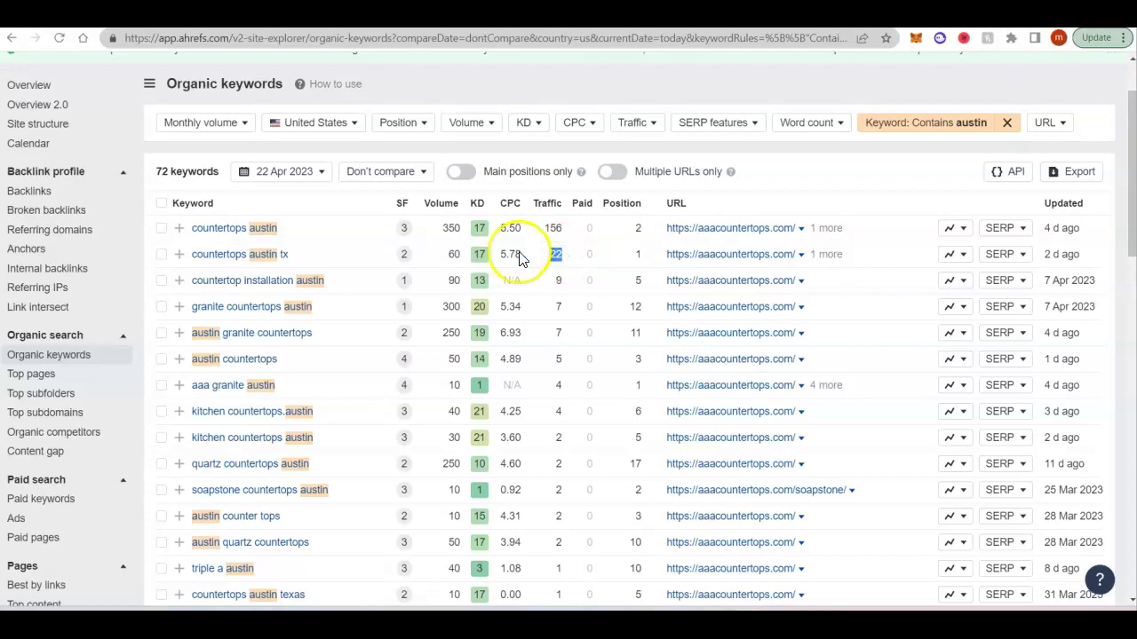
left_click(389, 257)
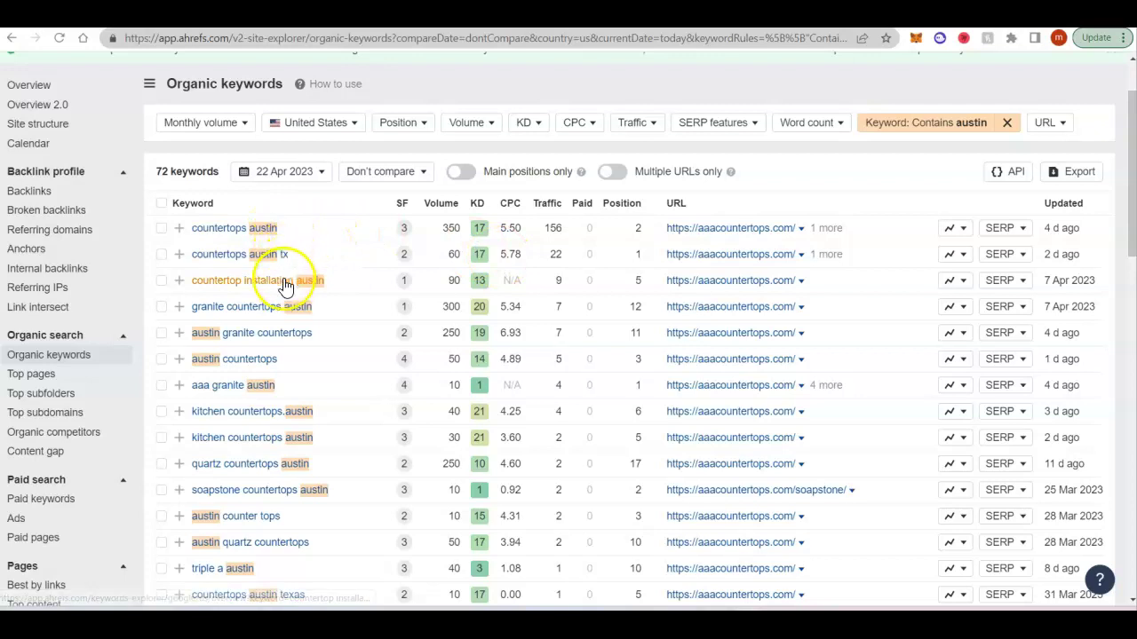
left_click(442, 280)
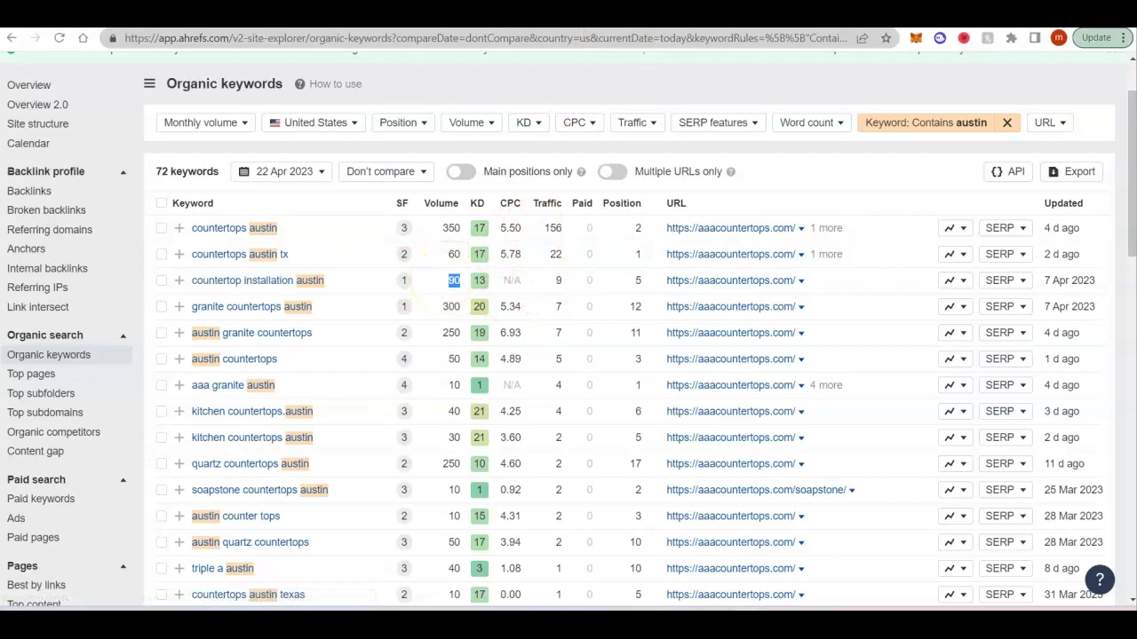
Open the organic keywords report for kitchenremodelingaustin.net/cabinets/ and check the search volumes of its kitchen cabinet keywords
key("ctrl+Tab")
left_click(507, 308)
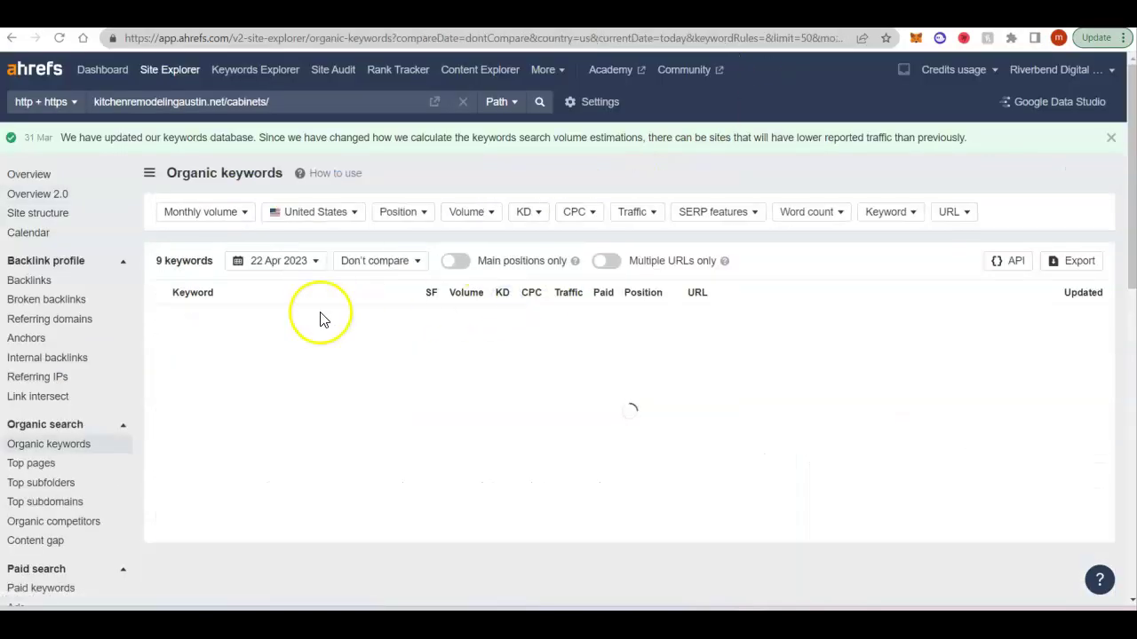
scroll(348, 376, "down", 1)
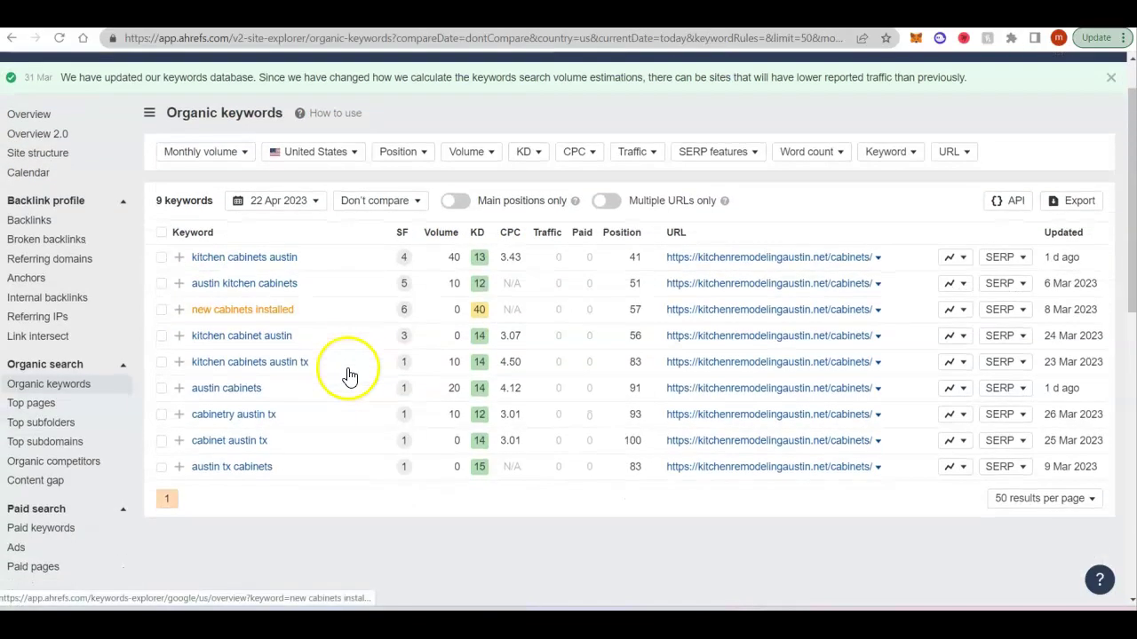
left_click(442, 259)
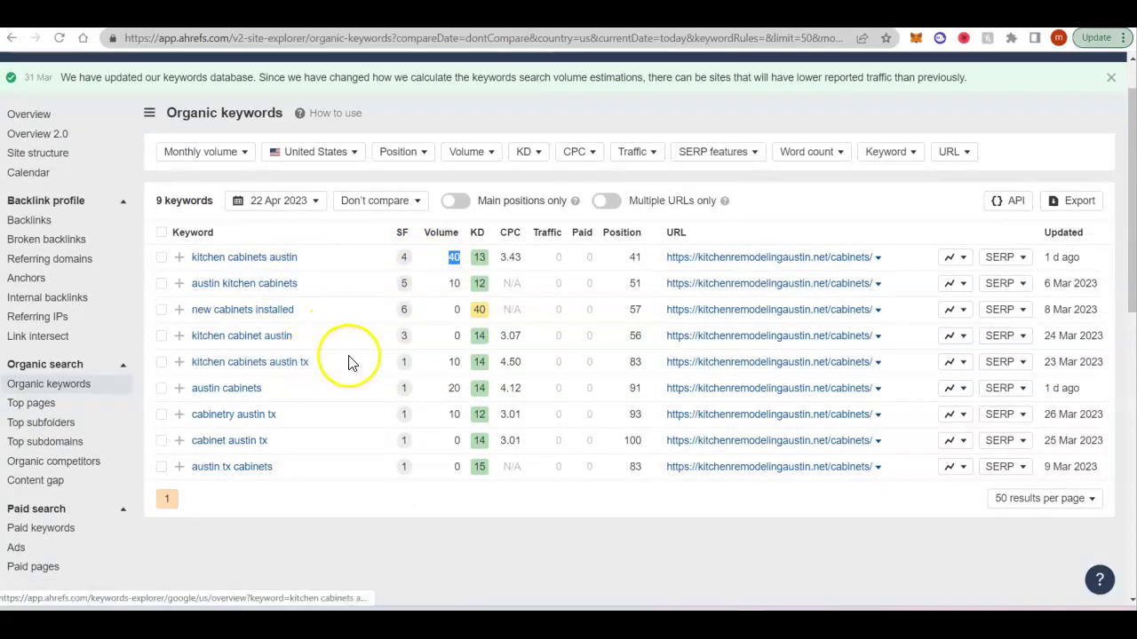
left_click(443, 364)
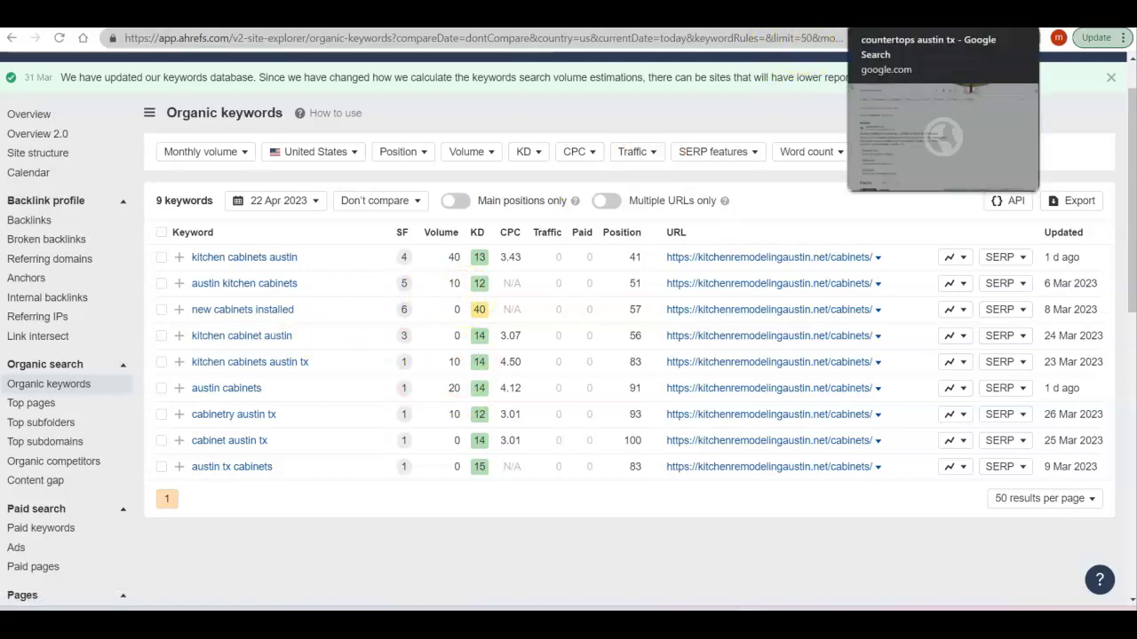
Switch to the Google results for "countertops austin tx" and look through the local business listings under Places
left_click(941, 13)
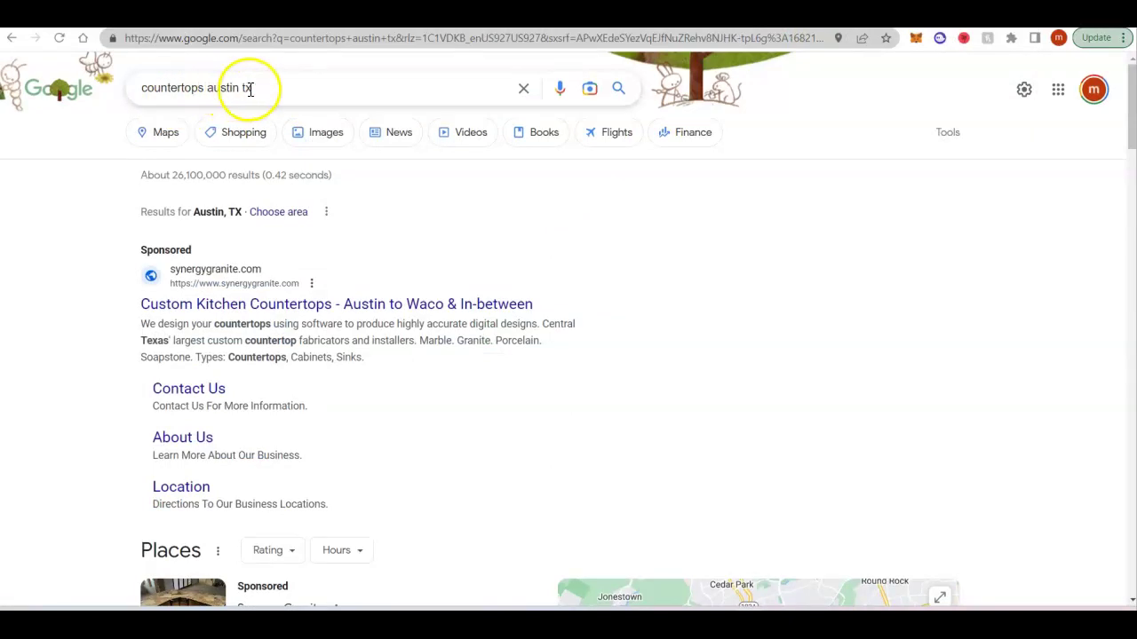
scroll(329, 302, "down", 4)
scroll(329, 302, "down", 2)
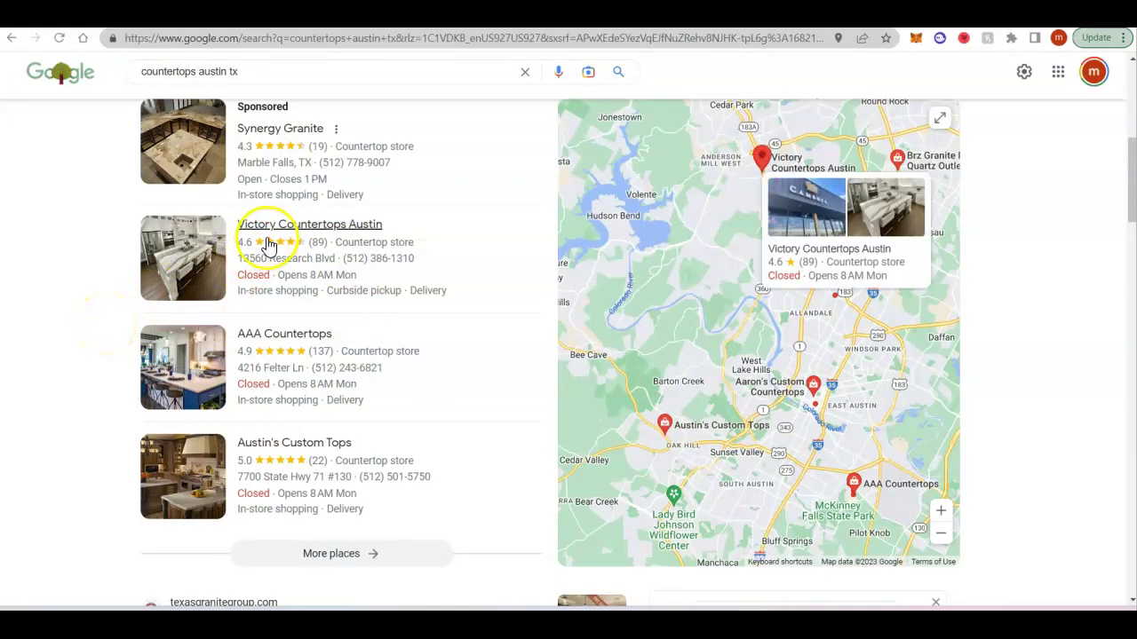
scroll(266, 222, "up", 1)
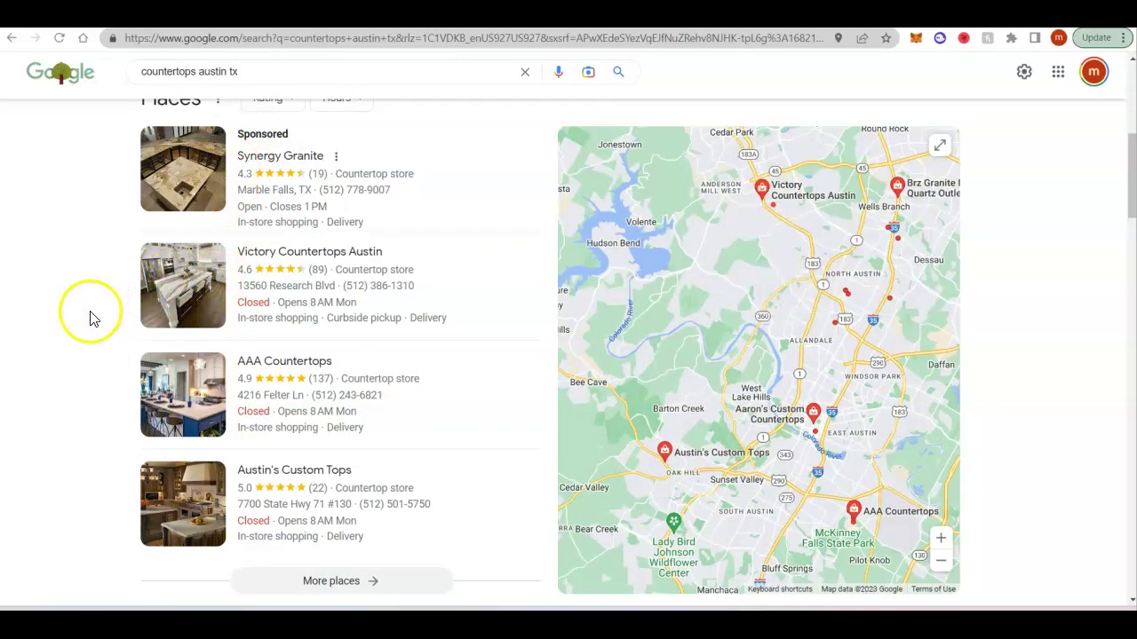
scroll(89, 323, "down", 1)
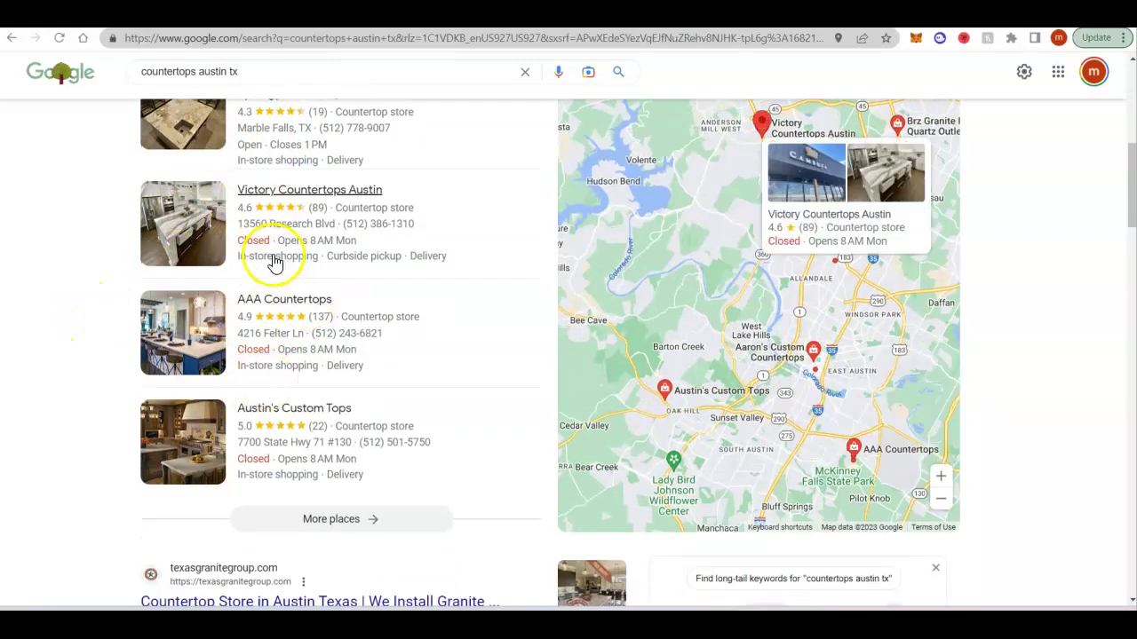
Open the Victory Countertops Austin listing and look over its business profile
left_click(280, 204)
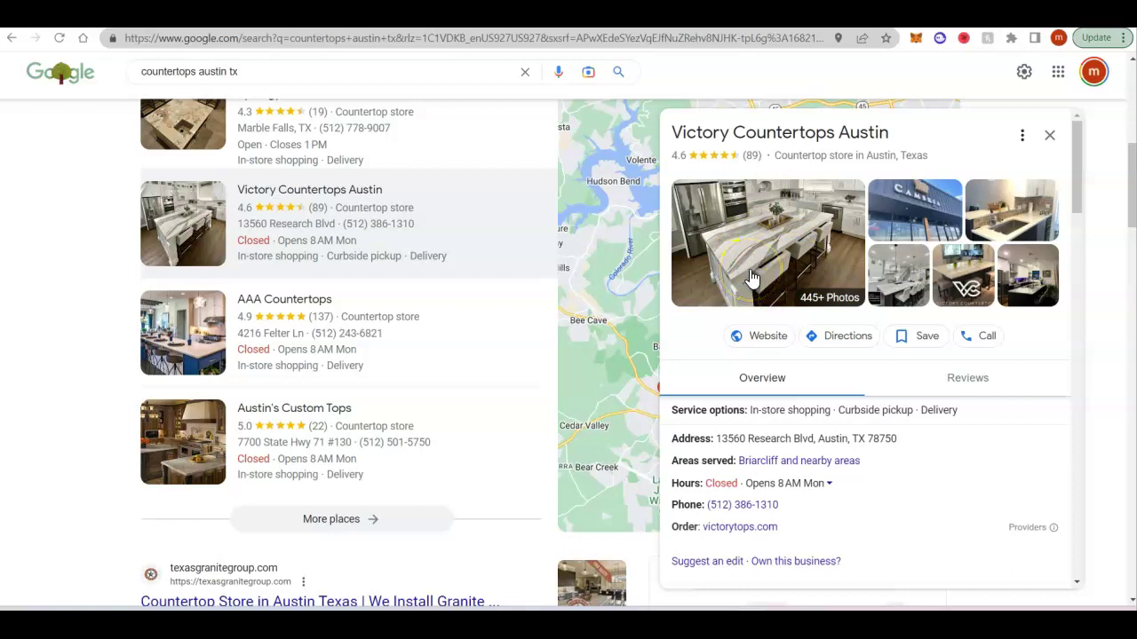
scroll(749, 271, "down", 1)
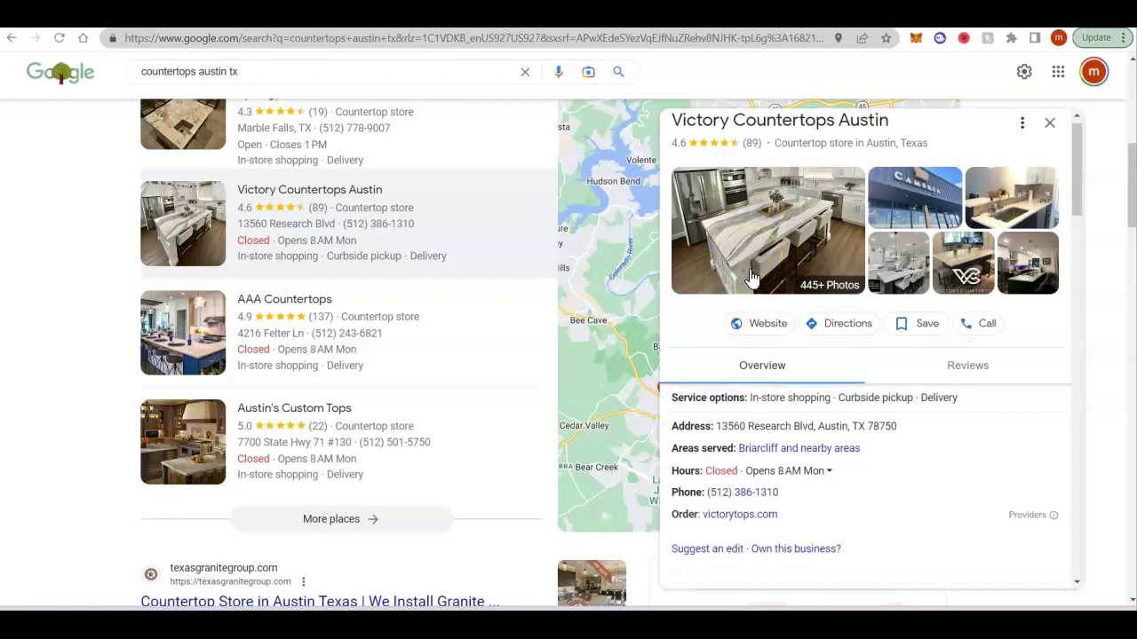
scroll(744, 259, "up", 1)
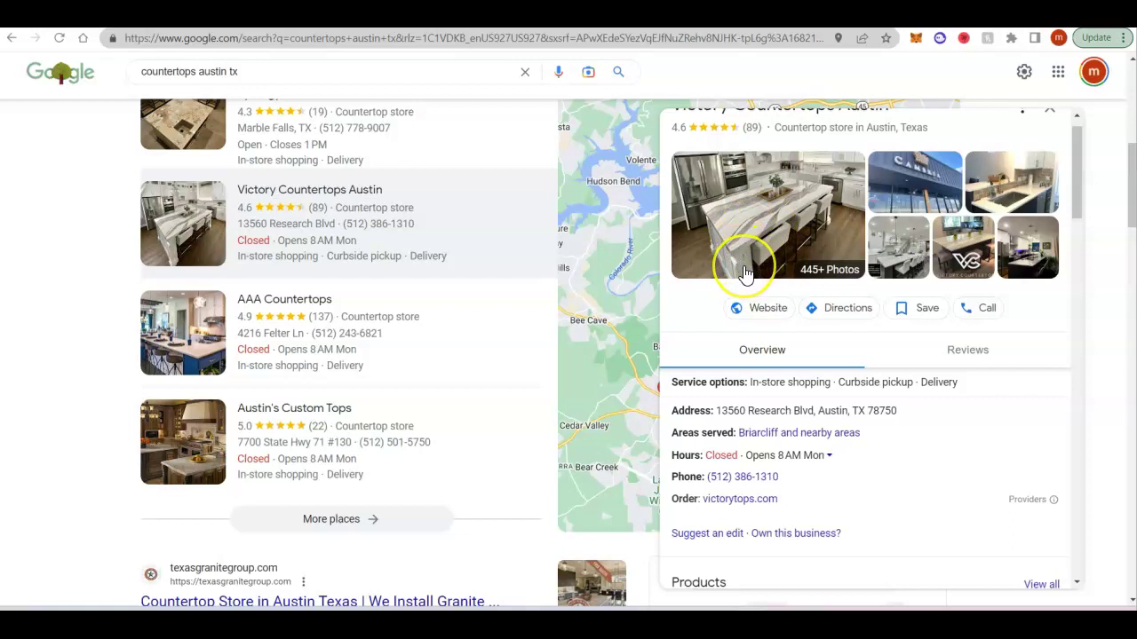
Look through the Victory Countertops Austin profile's products and posts, and highlight its business description to read it
scroll(742, 266, "down", 1)
scroll(744, 272, "up", 1)
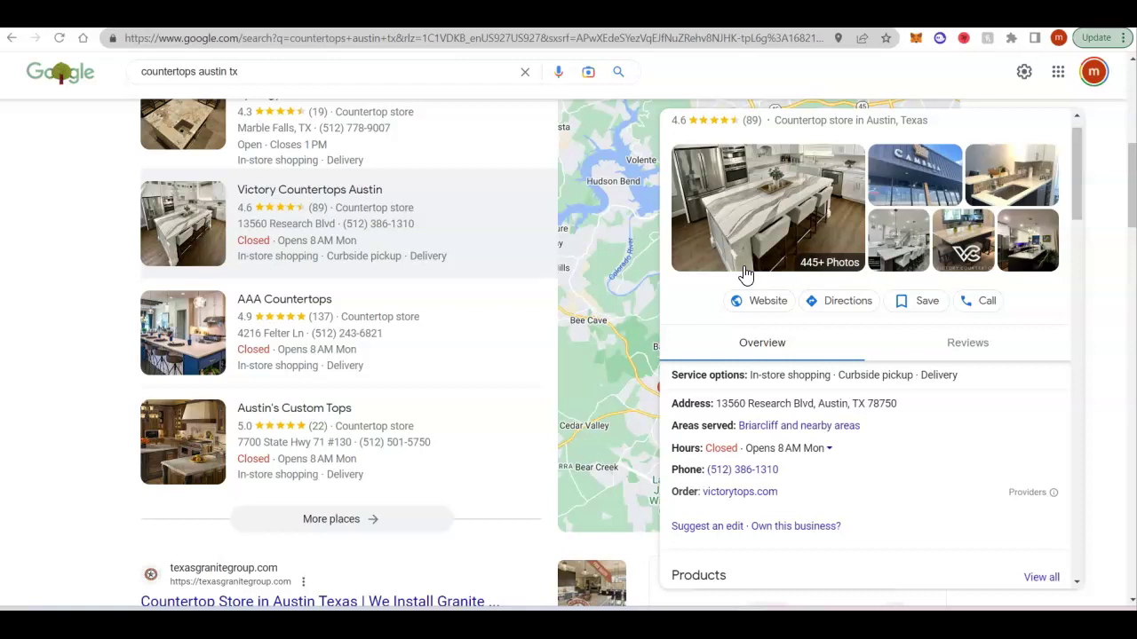
scroll(744, 274, "down", 6)
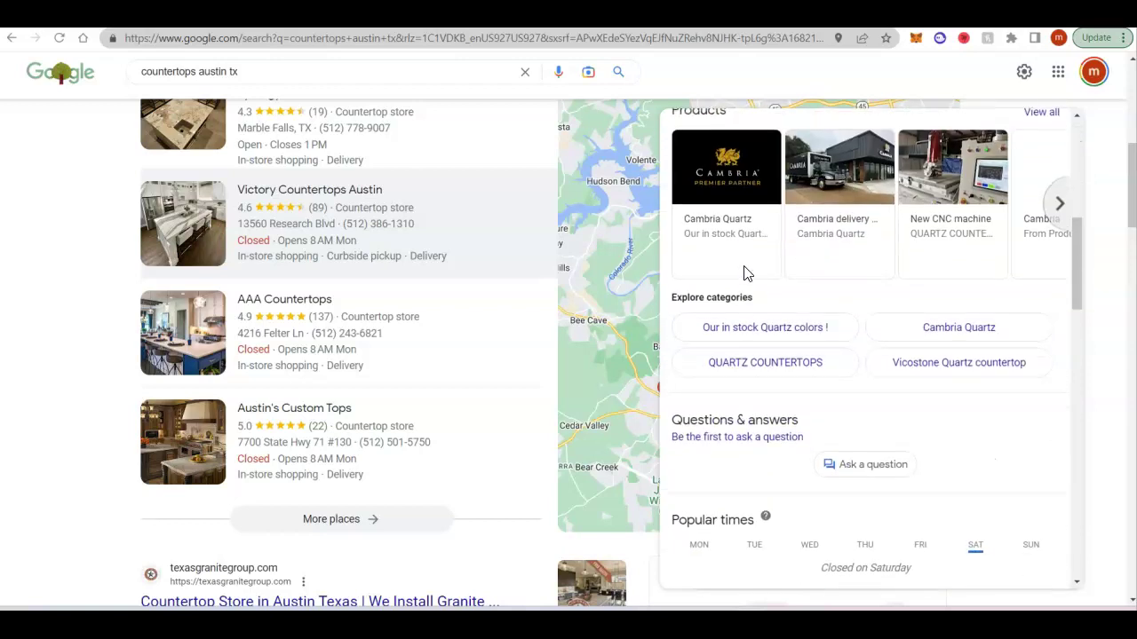
scroll(744, 274, "down", 6)
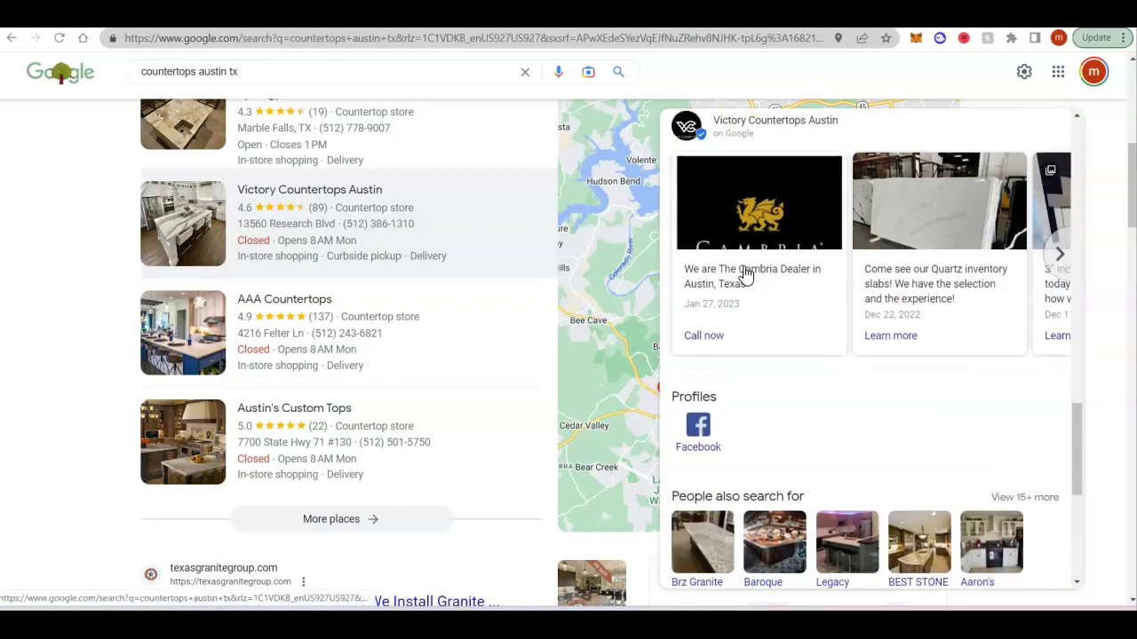
scroll(744, 274, "up", 1)
left_click(673, 265)
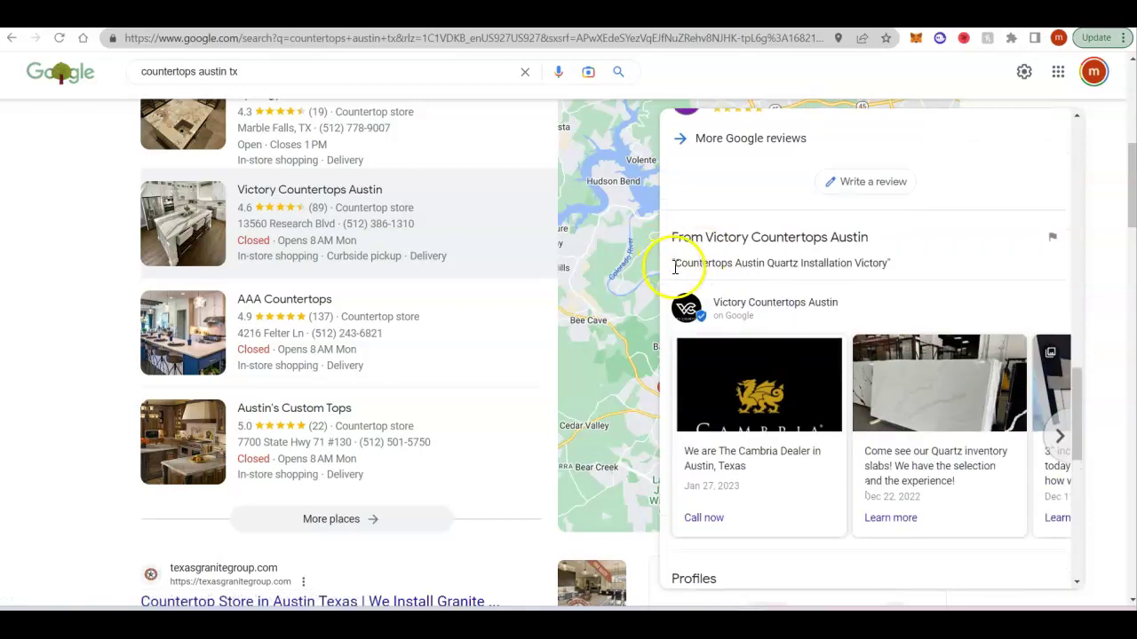
left_click_drag(706, 260, 899, 270)
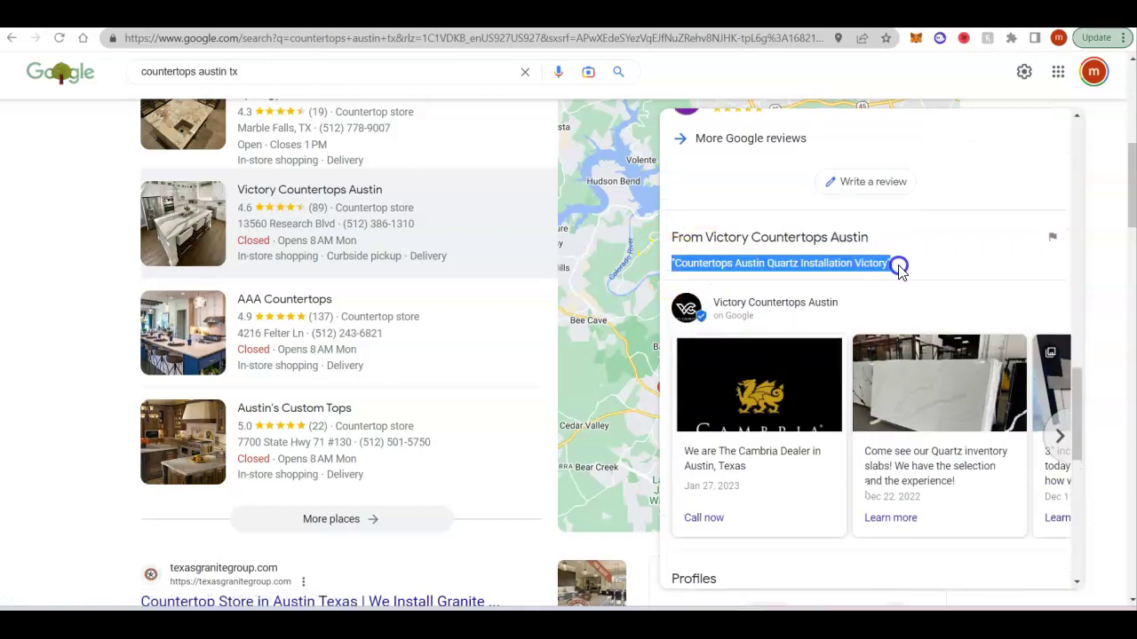
left_click(769, 263)
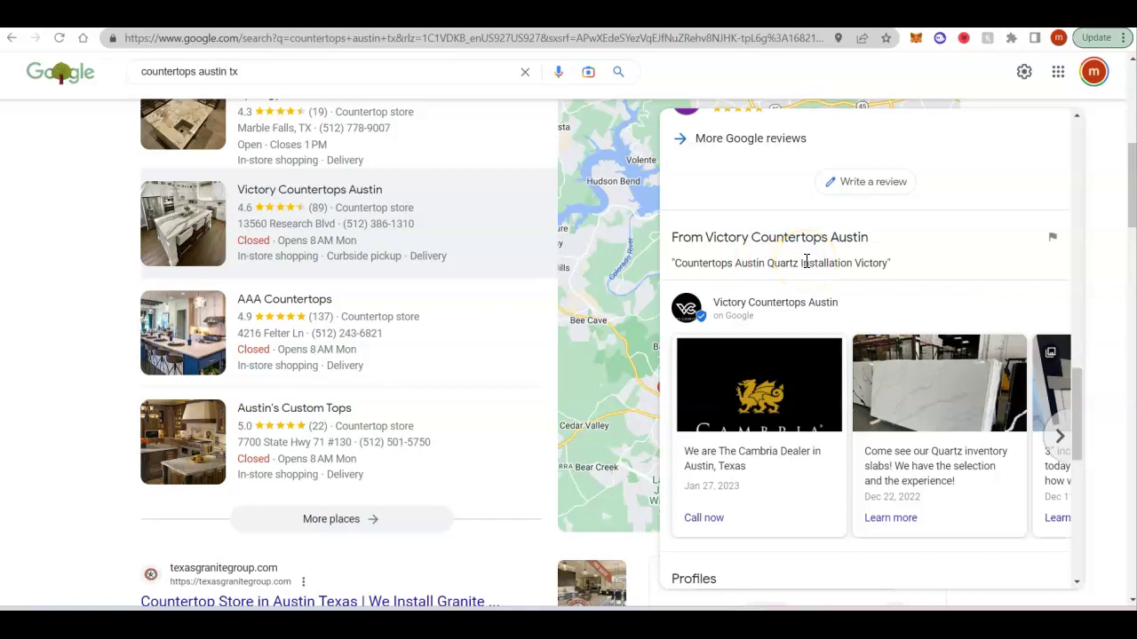
Review the Victory Countertops Austin profile's review summary, products, service options and areas served
scroll(805, 263, "up", 4)
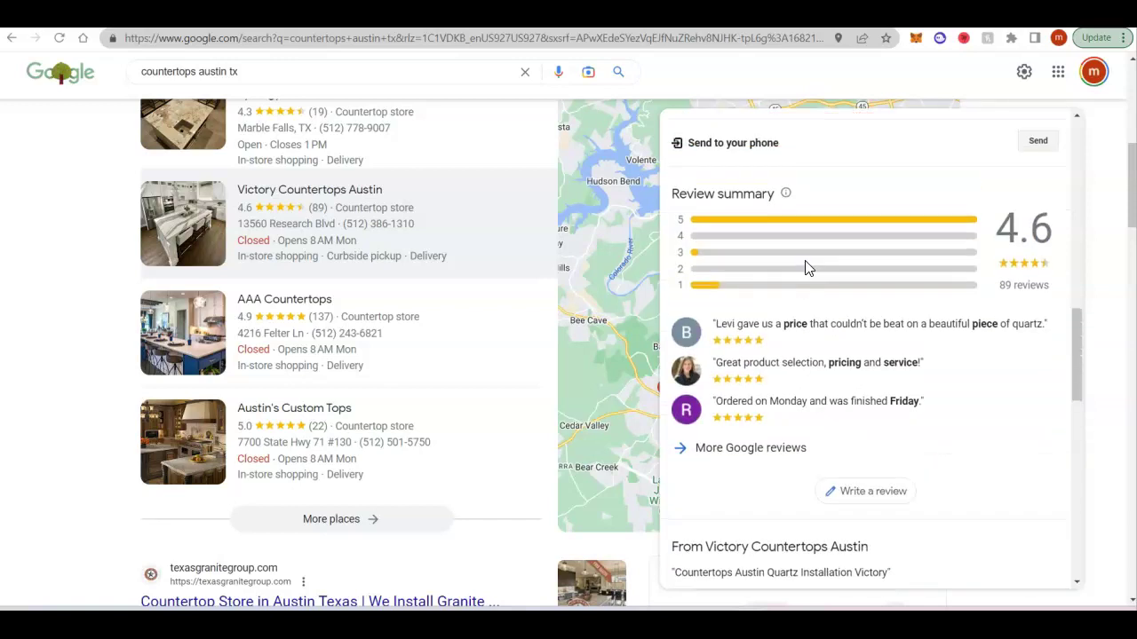
scroll(806, 266, "up", 1)
left_click(821, 313)
scroll(821, 313, "up", 8)
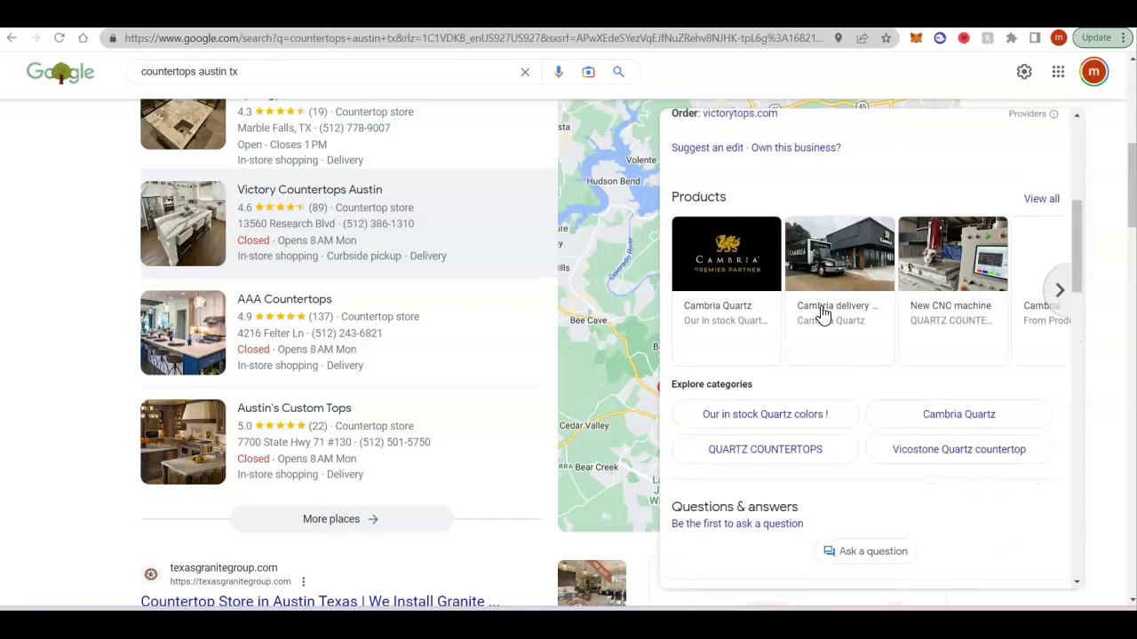
scroll(823, 314, "up", 2)
left_click(839, 371)
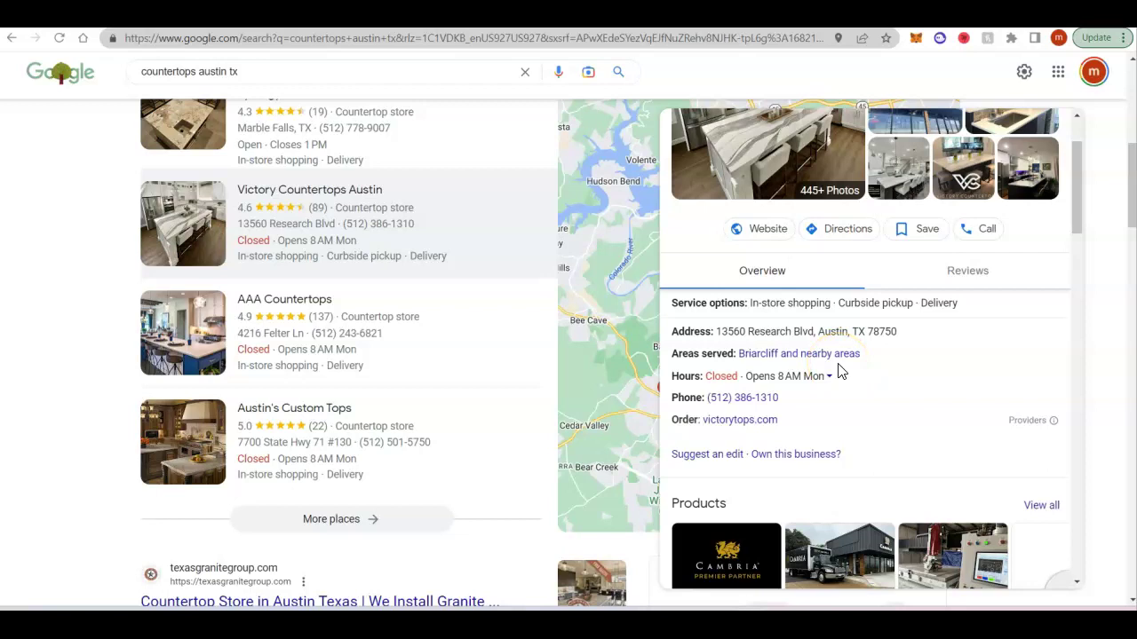
scroll(839, 372, "up", 1)
scroll(839, 371, "down", 1)
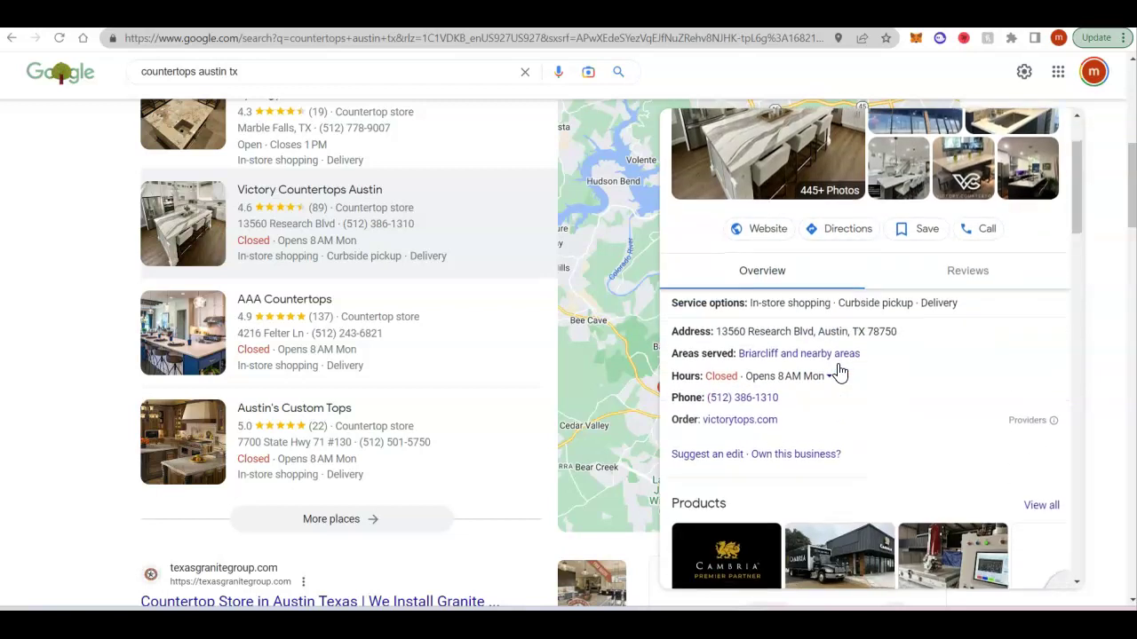